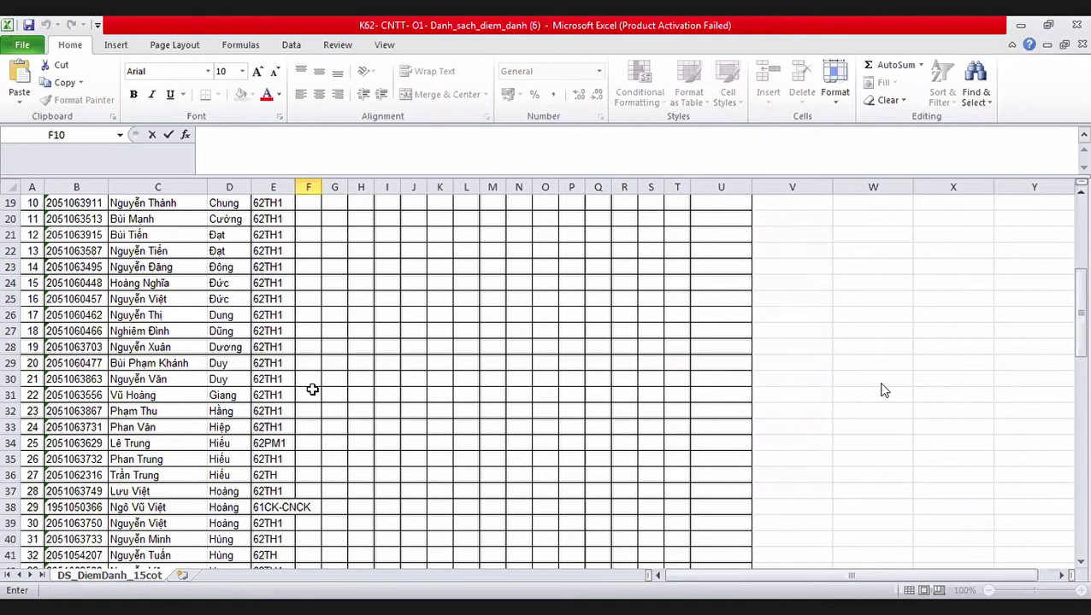
Record pb in the 18th 11 attendance column for students 2, 3 and 7, in cells F11, F12 and F16.
{"action": "scroll", "coordinate": [312, 390], "scroll_direction": "up", "scroll_amount": 4}
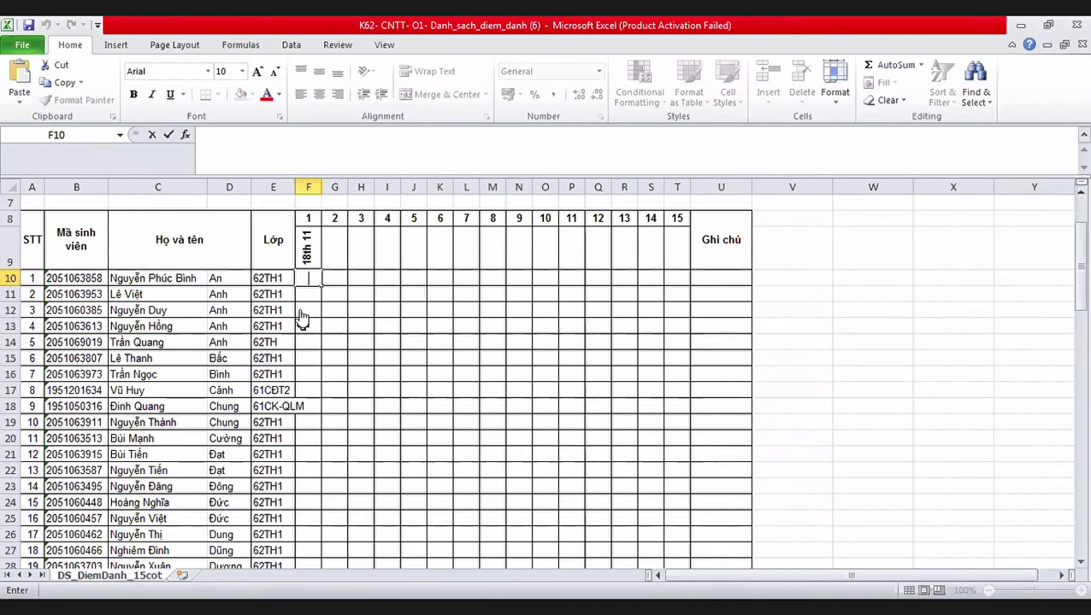
{"action": "left_click", "coordinate": [311, 294]}
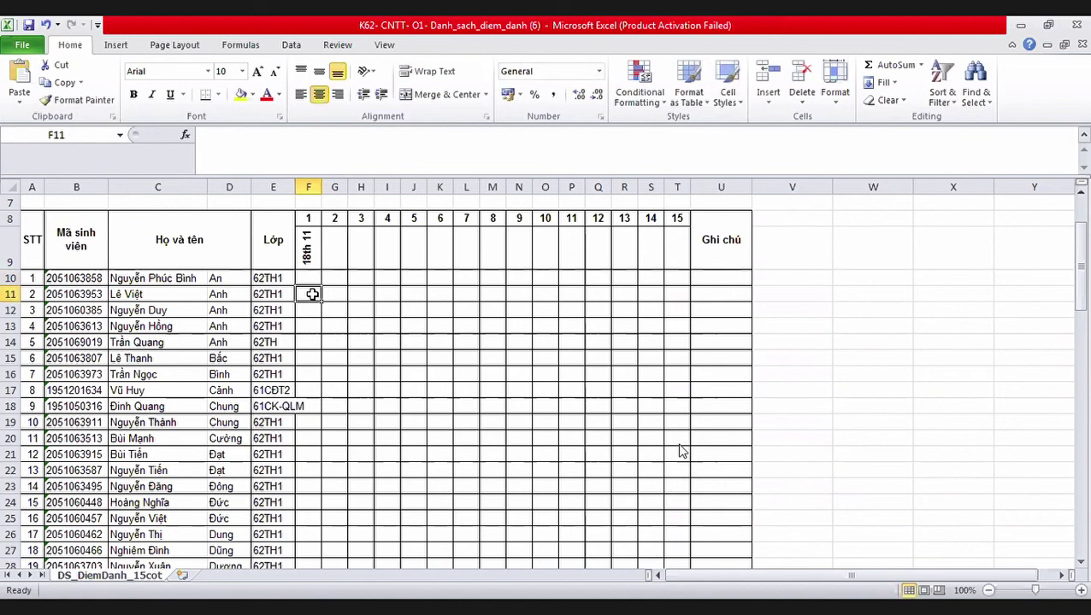
{"action": "double_click", "coordinate": [311, 294]}
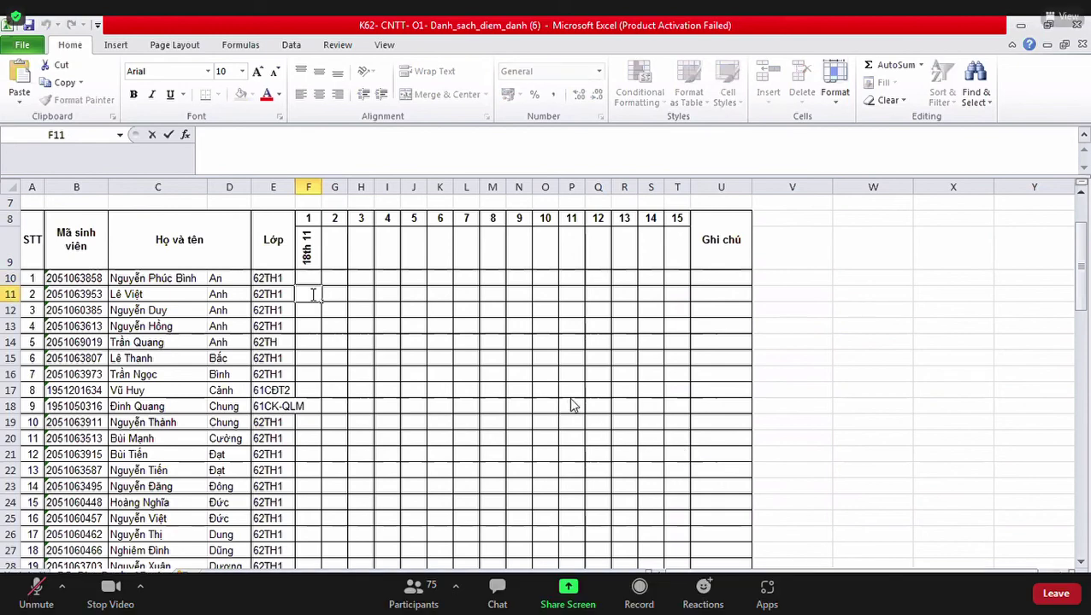
{"action": "type", "text": "pb"}
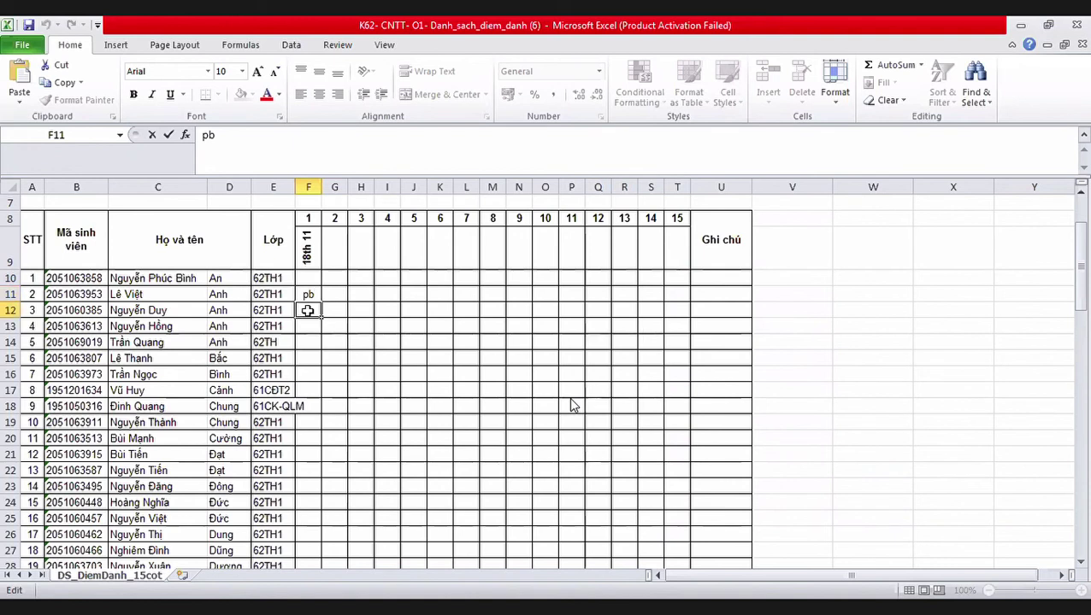
{"action": "double_click", "coordinate": [309, 312]}
{"action": "type", "text": "pn"}
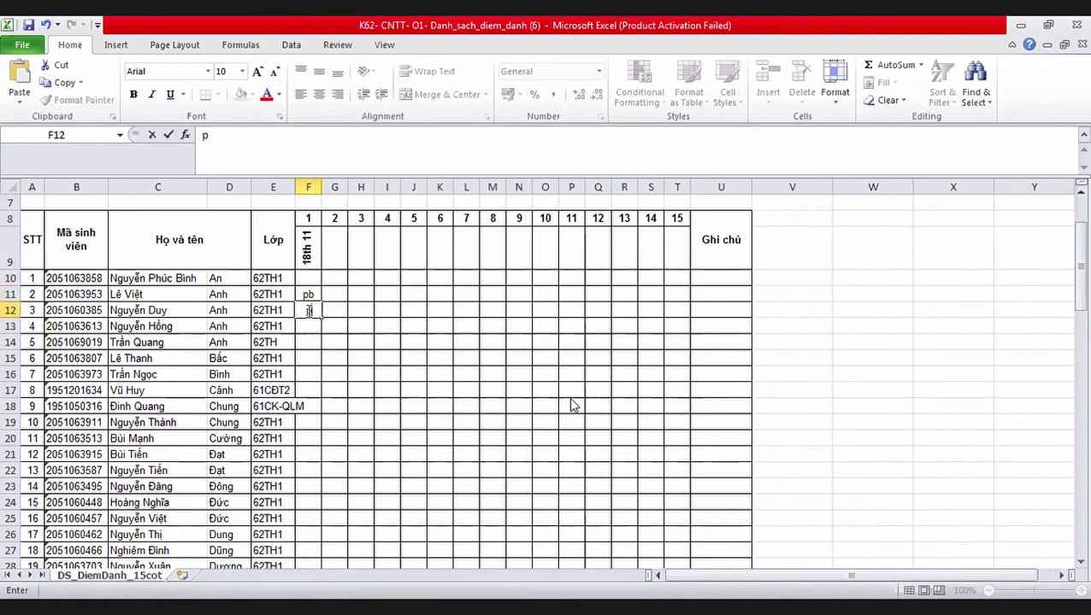
{"action": "left_click", "coordinate": [308, 376]}
{"action": "double_click", "coordinate": [309, 376]}
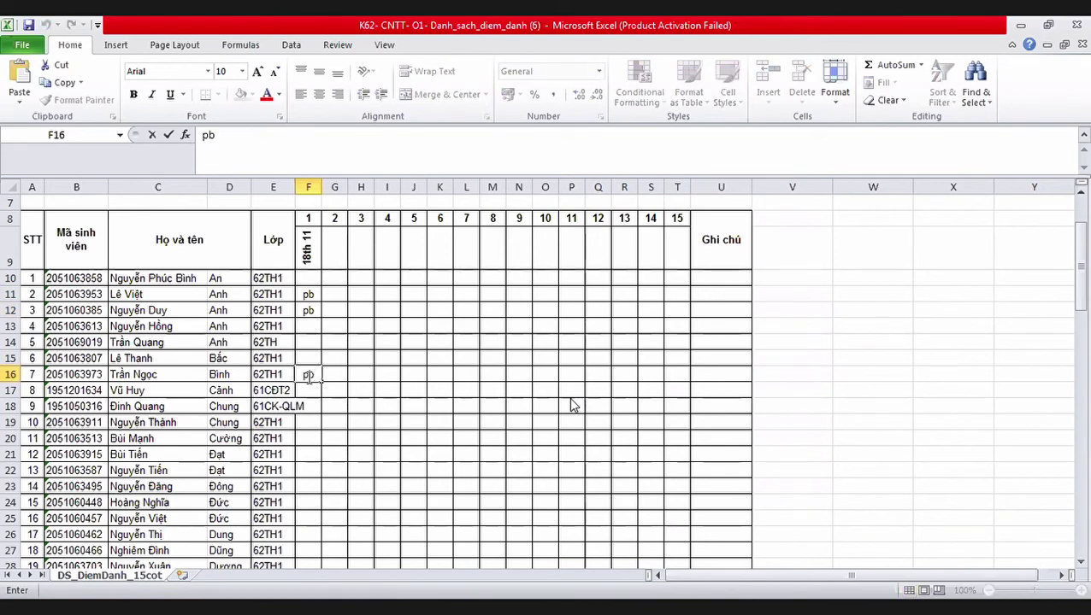
Record pb in the 18th 11 column for students 16 and 21, in cells F25 and F30.
{"action": "left_click", "coordinate": [306, 518]}
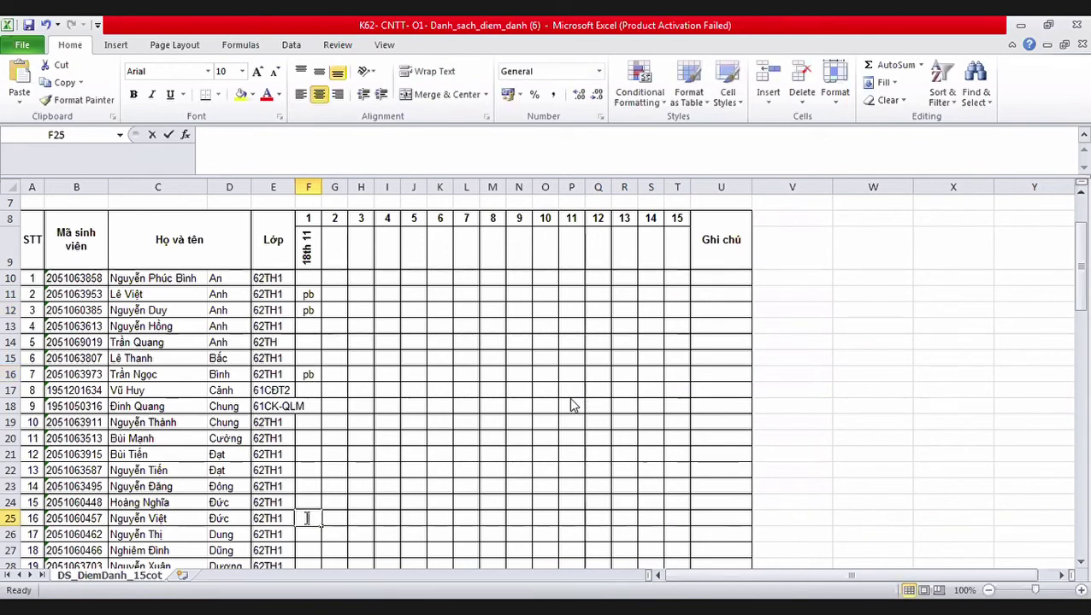
{"action": "double_click", "coordinate": [306, 518]}
{"action": "type", "text": "pb"}
{"action": "scroll", "coordinate": [311, 542], "scroll_direction": "down", "scroll_amount": 4}
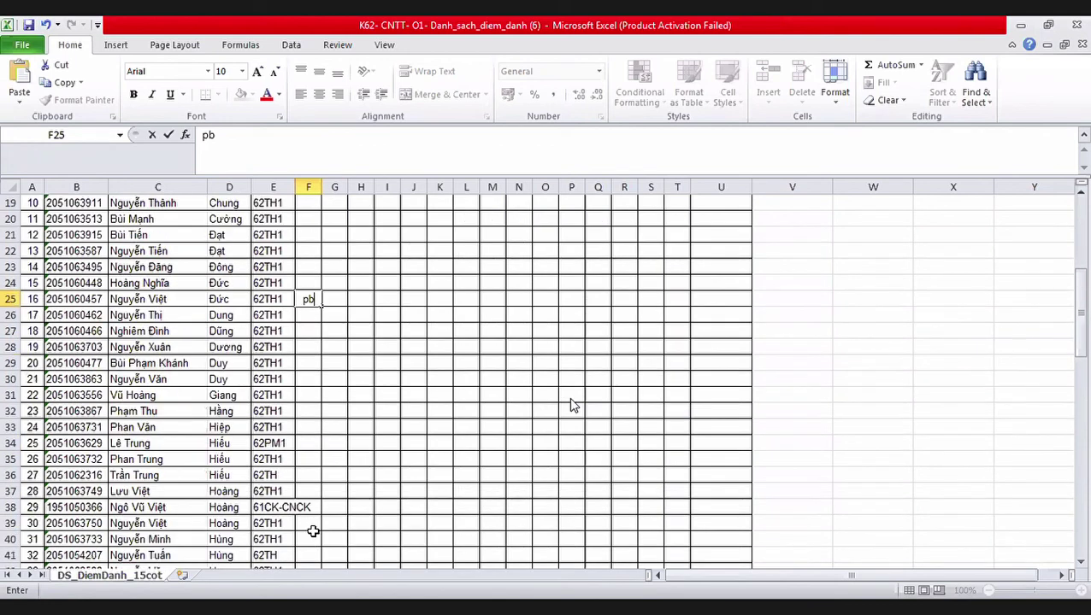
{"action": "left_click", "coordinate": [310, 378]}
{"action": "double_click", "coordinate": [310, 378]}
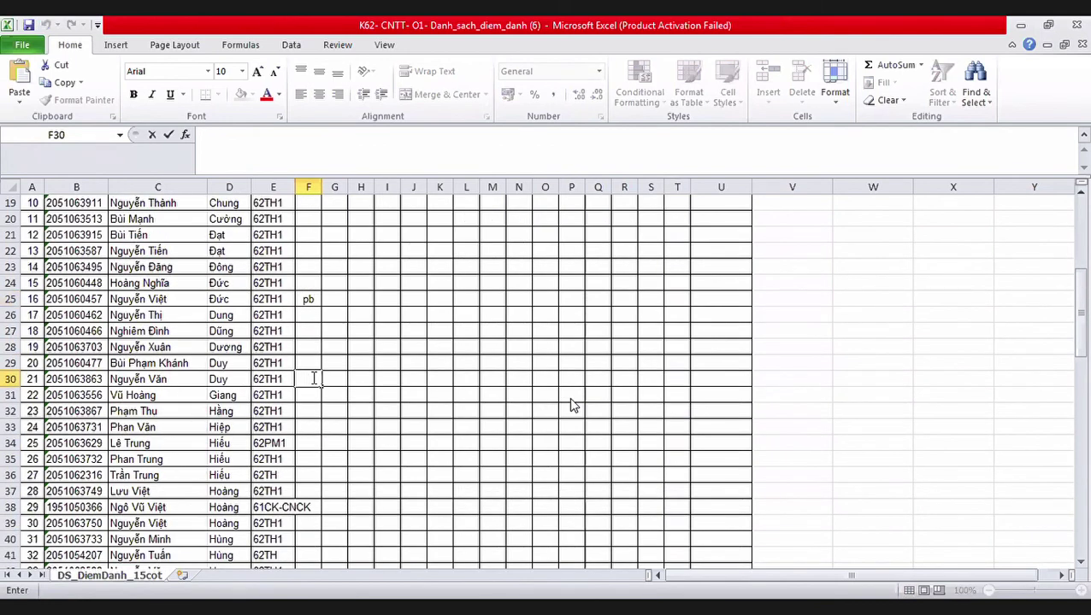
{"action": "type", "text": "pb"}
Record pb in the 18th 11 column for students 46 and 59, in cells F55 and F68.
{"action": "scroll", "coordinate": [308, 445], "scroll_direction": "down", "scroll_amount": 8}
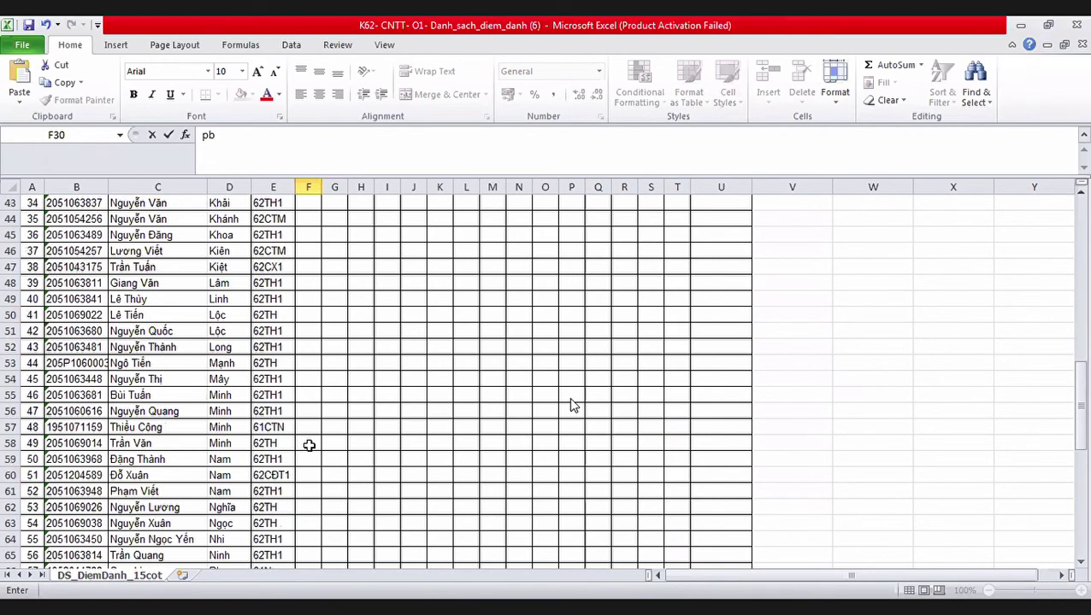
{"action": "left_click", "coordinate": [310, 393]}
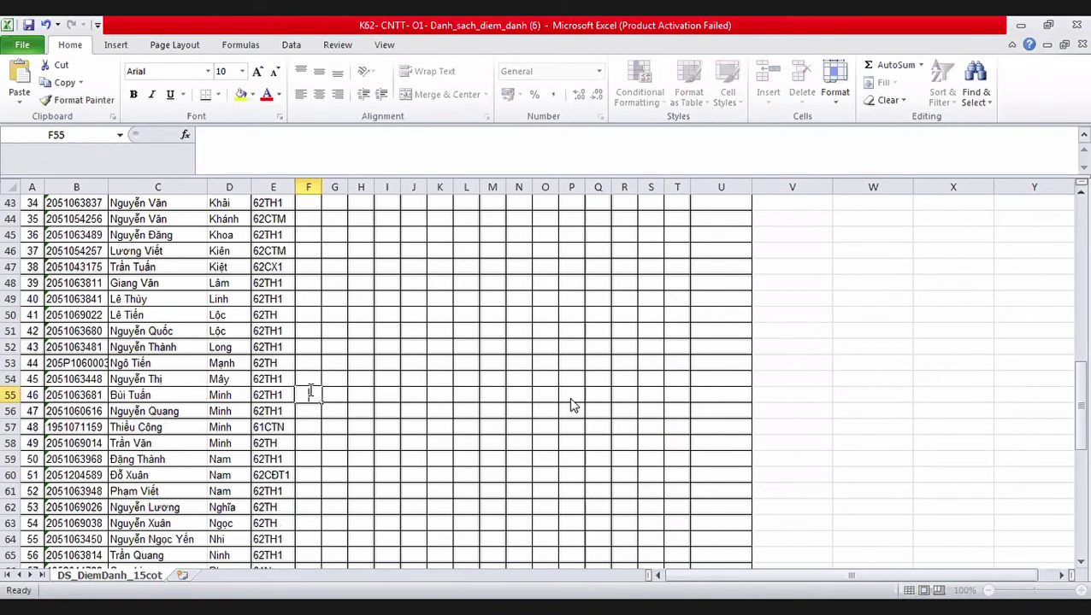
{"action": "type", "text": "pb"}
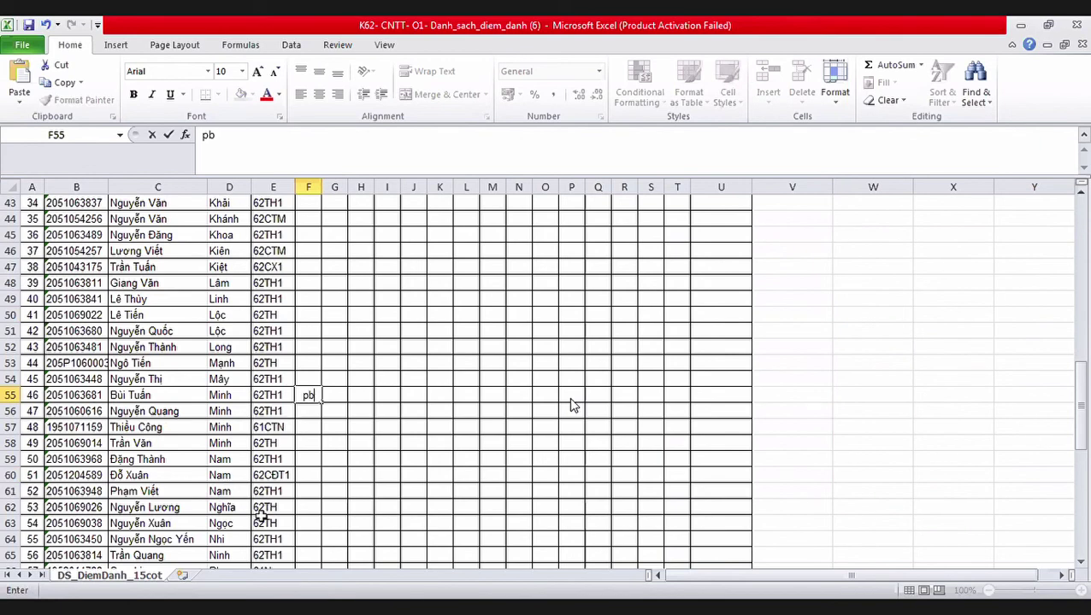
{"action": "scroll", "coordinate": [222, 505], "scroll_direction": "down", "scroll_amount": 2}
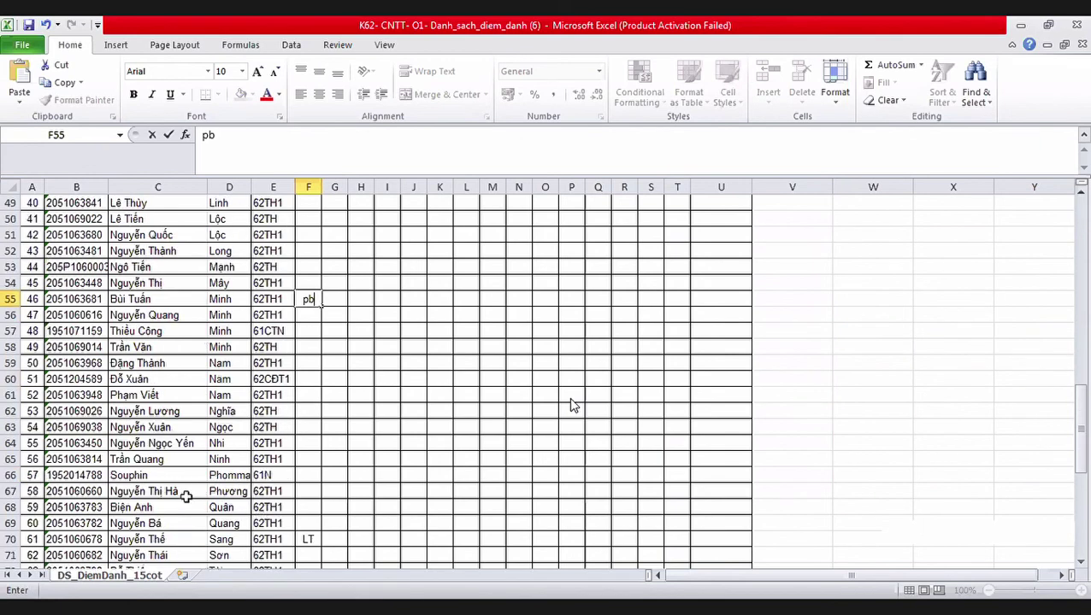
{"action": "left_click", "coordinate": [304, 505]}
{"action": "type", "text": "pb"}
Append "- pb" to the existing LT entry in F70 and the Lp entry in F79.
{"action": "scroll", "coordinate": [279, 533], "scroll_direction": "down", "scroll_amount": 5}
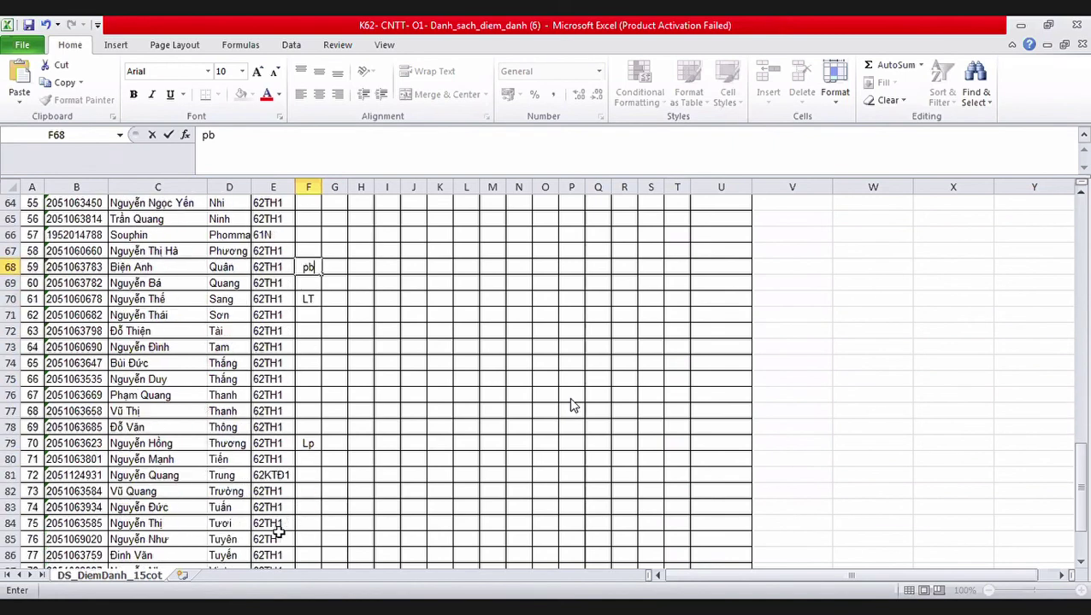
{"action": "double_click", "coordinate": [311, 301]}
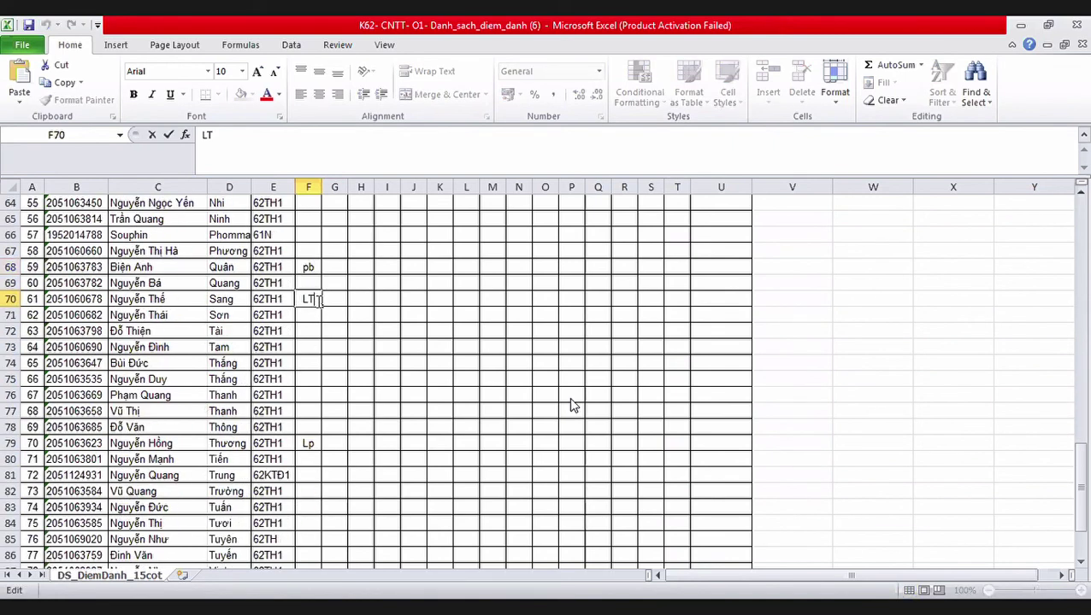
{"action": "type", "text": "- pb"}
{"action": "double_click", "coordinate": [315, 444]}
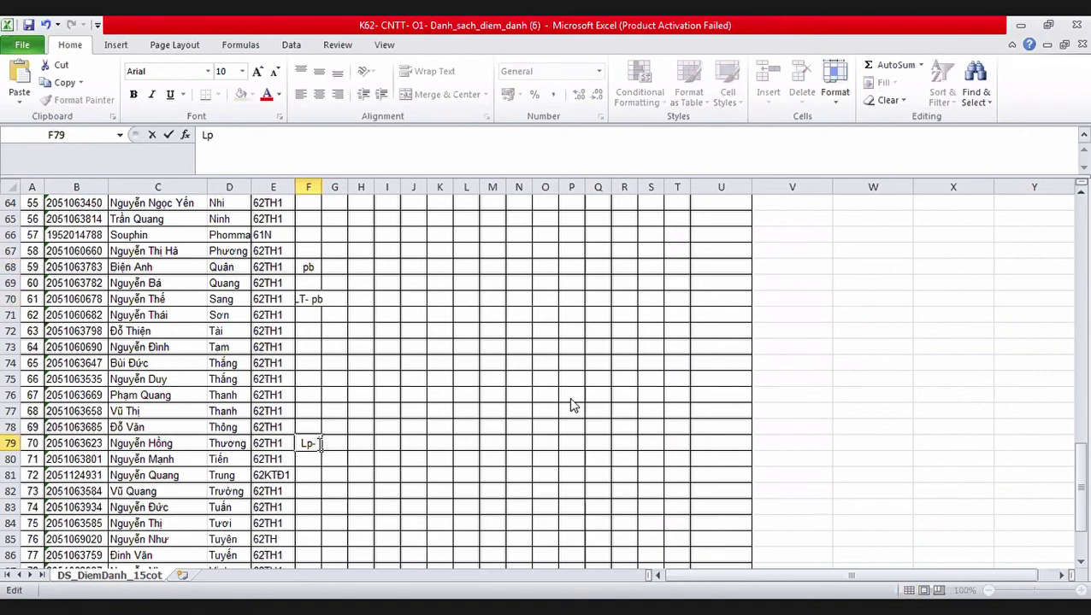
{"action": "type", "text": "- pb"}
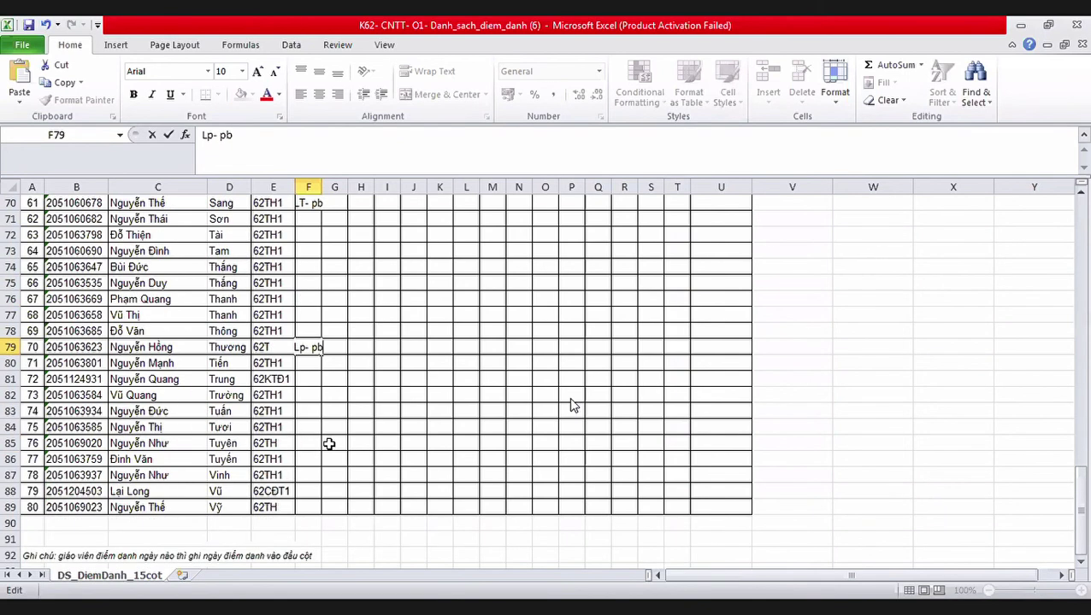
Record pb in cell F84 of the 18th 11 column for student 75.
{"action": "scroll", "coordinate": [332, 441], "scroll_direction": "down", "scroll_amount": 2}
{"action": "left_click", "coordinate": [309, 429]}
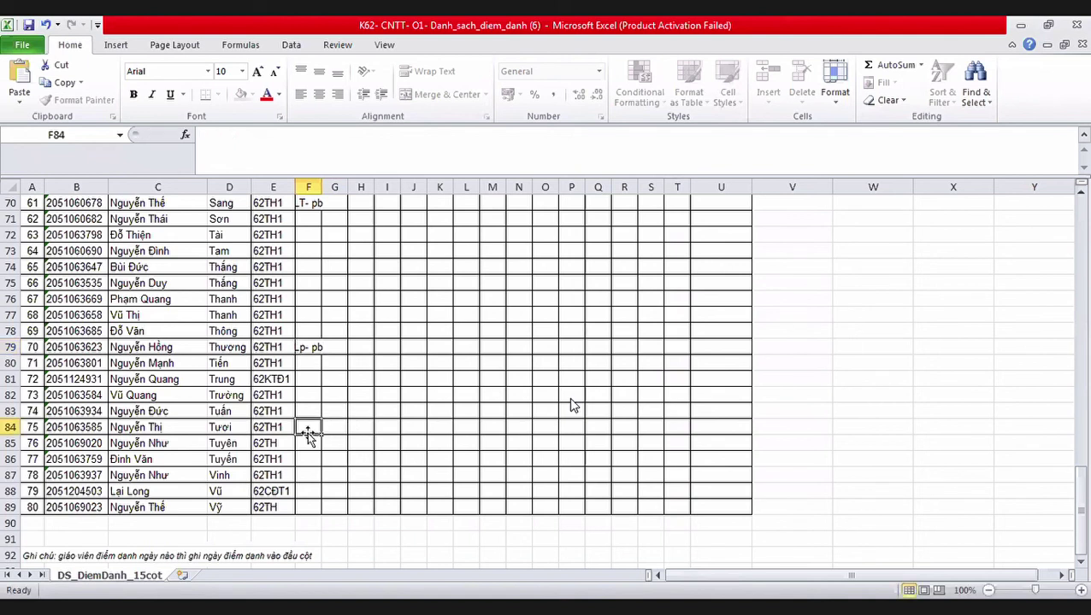
{"action": "type", "text": "pb"}
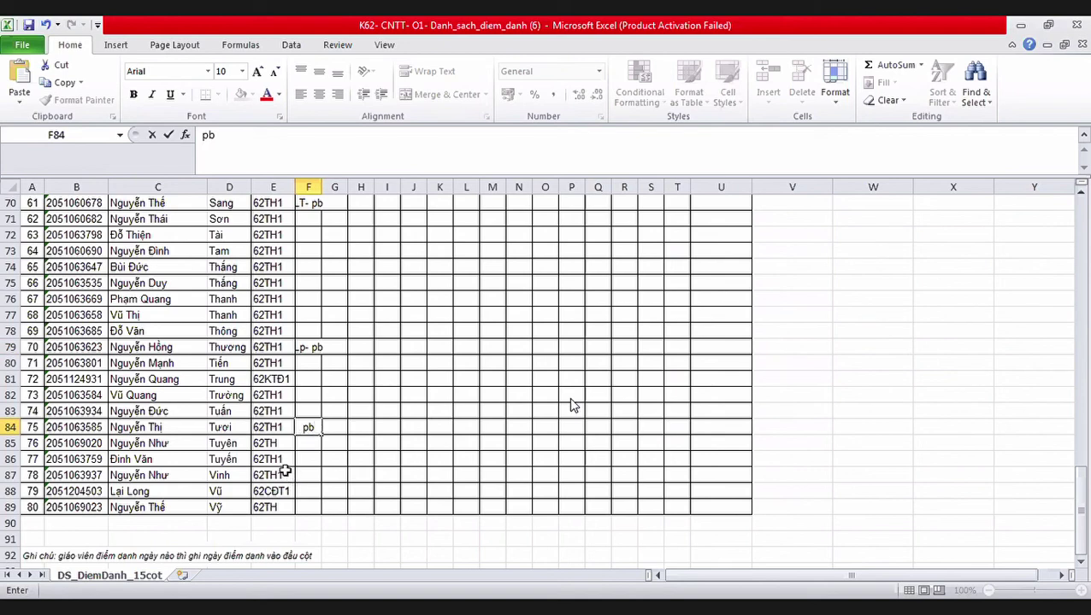
Record pb in the 18th 11 column for students 6 and 5, in cells F15 and F14.
{"action": "scroll", "coordinate": [353, 304], "scroll_direction": "up", "scroll_amount": 20}
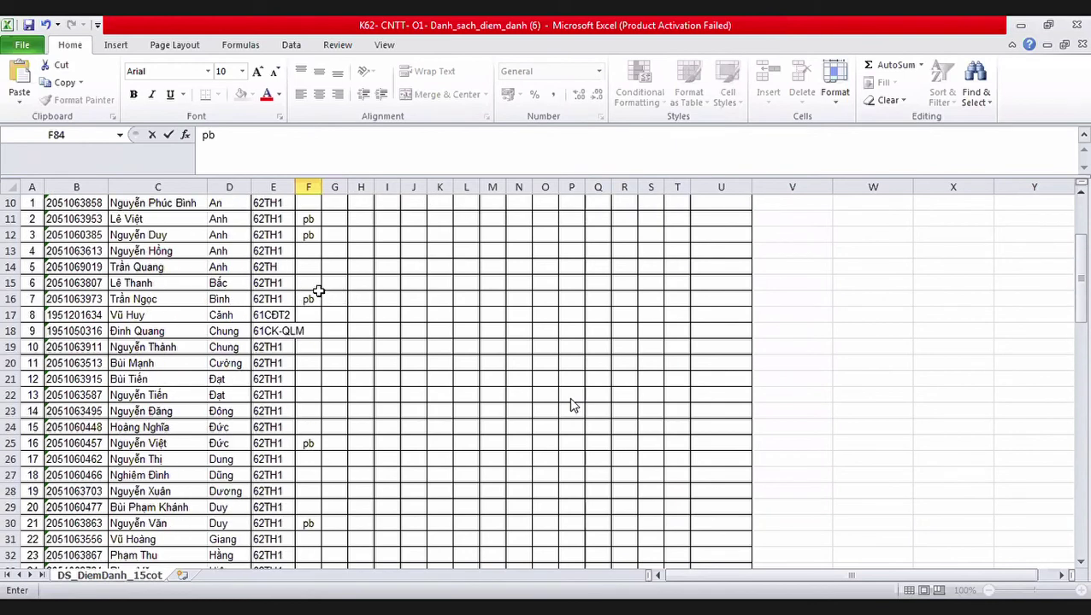
{"action": "left_click", "coordinate": [316, 283]}
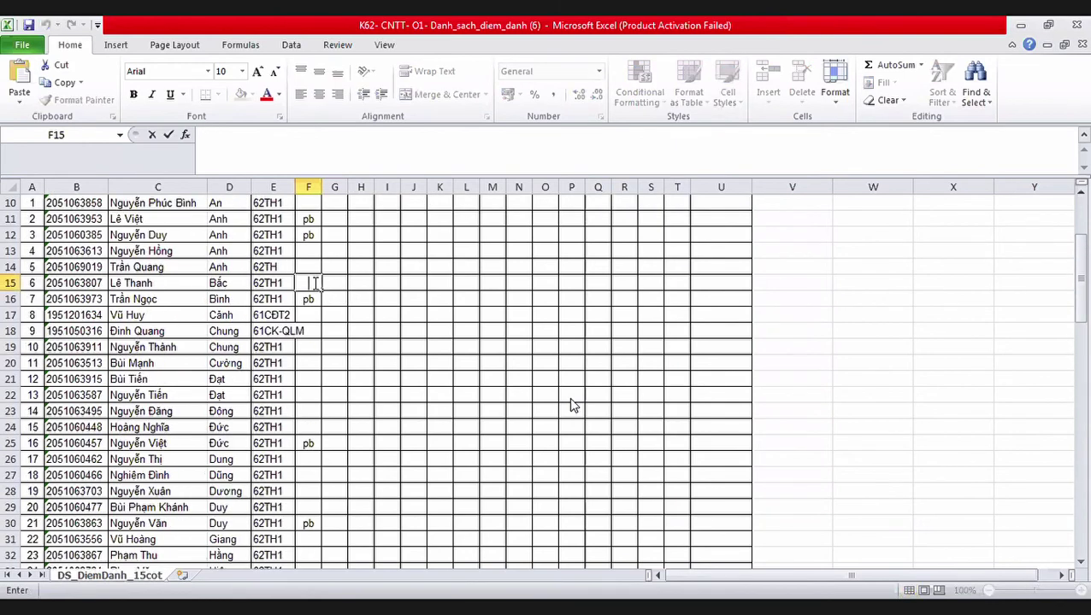
{"action": "type", "text": "pb"}
{"action": "left_click", "coordinate": [311, 266]}
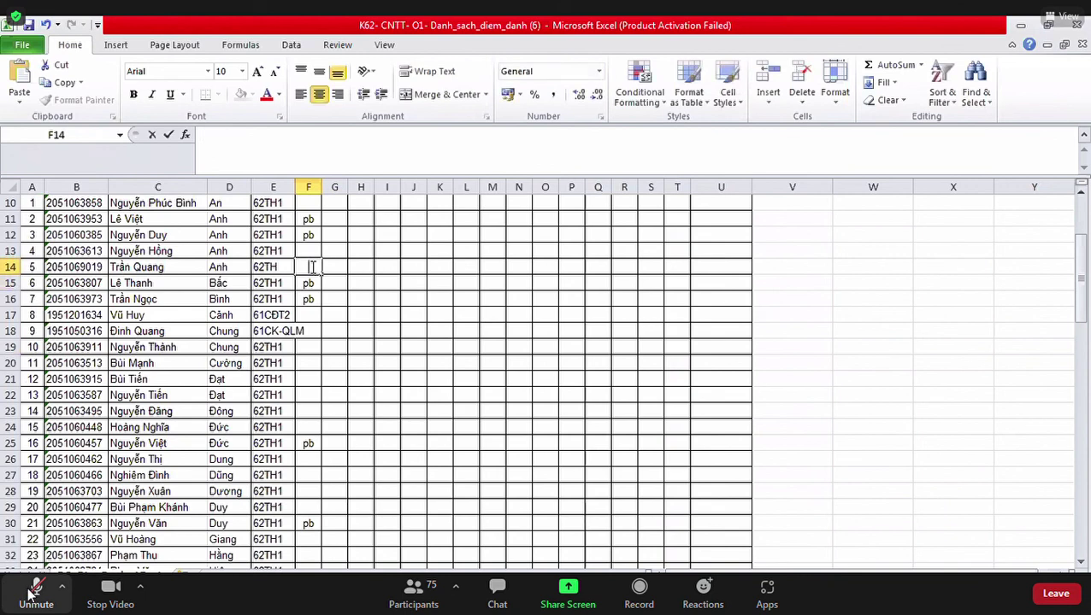
{"action": "type", "text": "pb"}
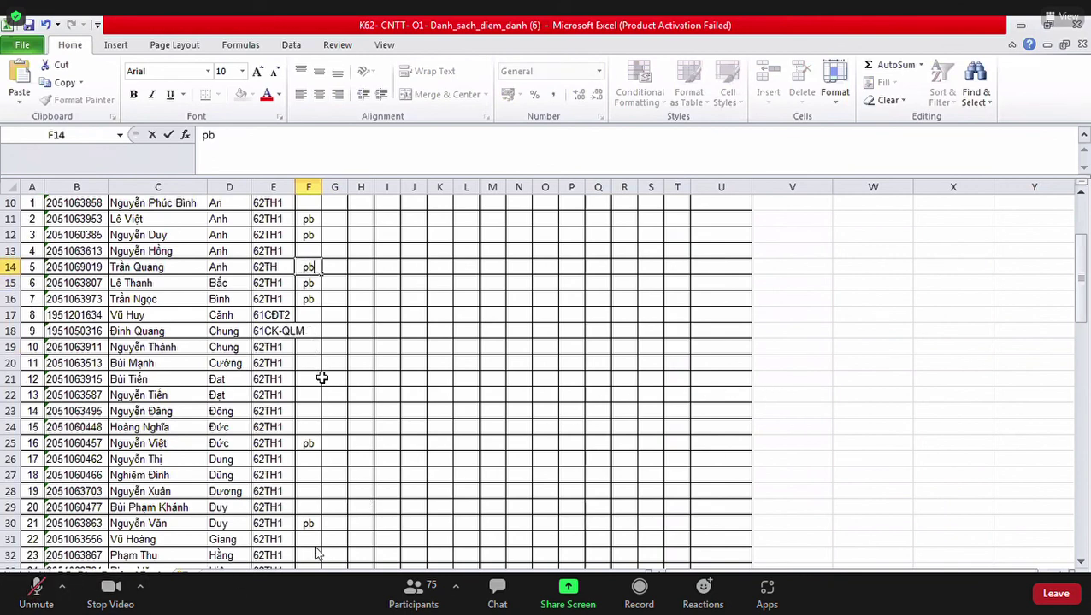
Record pb in the 18th 11 column for students 76 and 47, in cells F85 and F56.
{"action": "scroll", "coordinate": [321, 377], "scroll_direction": "down", "scroll_amount": 7}
{"action": "scroll", "coordinate": [323, 377], "scroll_direction": "down", "scroll_amount": 11}
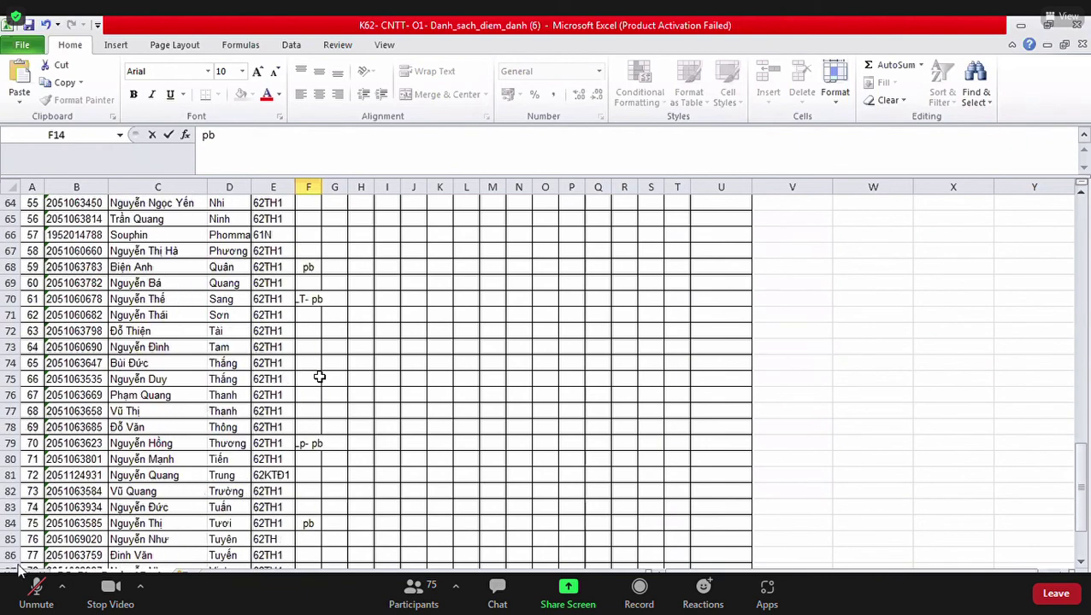
{"action": "left_click", "coordinate": [318, 537]}
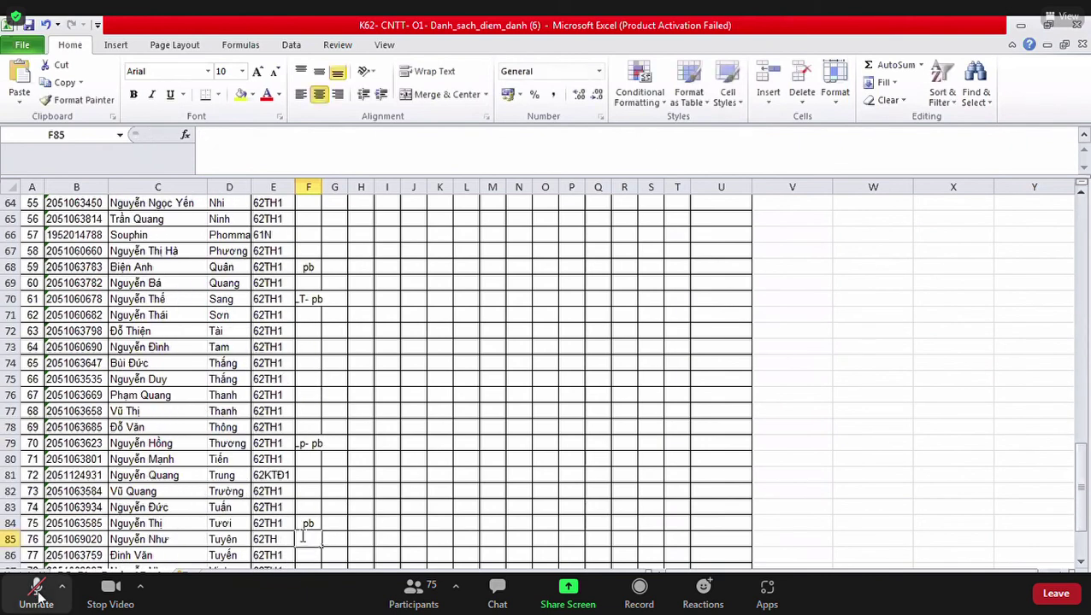
{"action": "type", "text": "pb"}
{"action": "scroll", "coordinate": [284, 486], "scroll_direction": "up", "scroll_amount": 5}
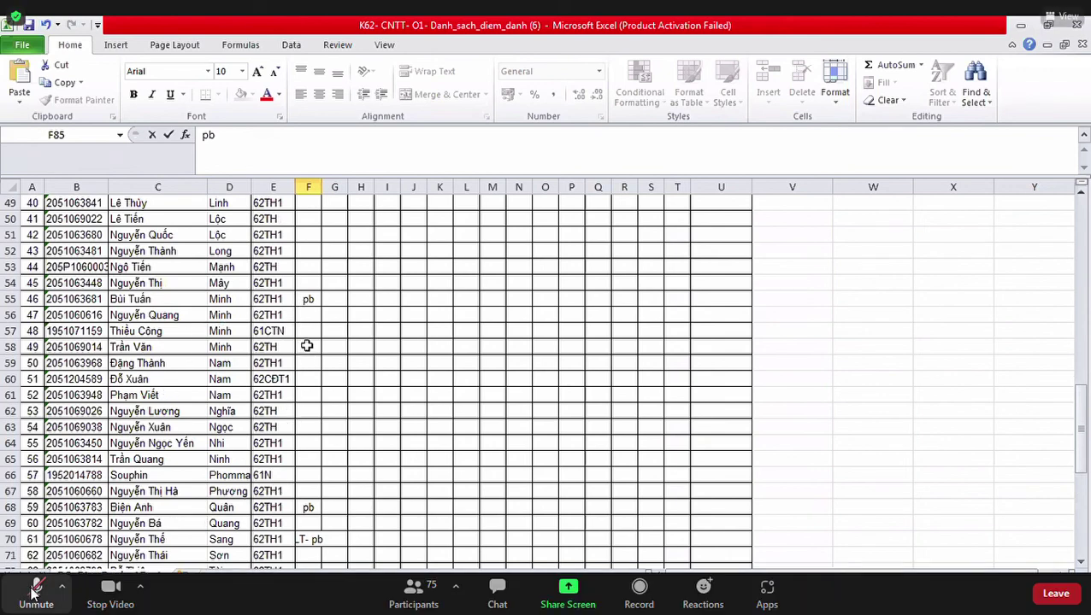
{"action": "left_click", "coordinate": [312, 315]}
{"action": "type", "text": "pb"}
Unmute the Zoom microphone to speak in the meeting, and mute it again.
{"action": "left_click", "coordinate": [36, 589]}
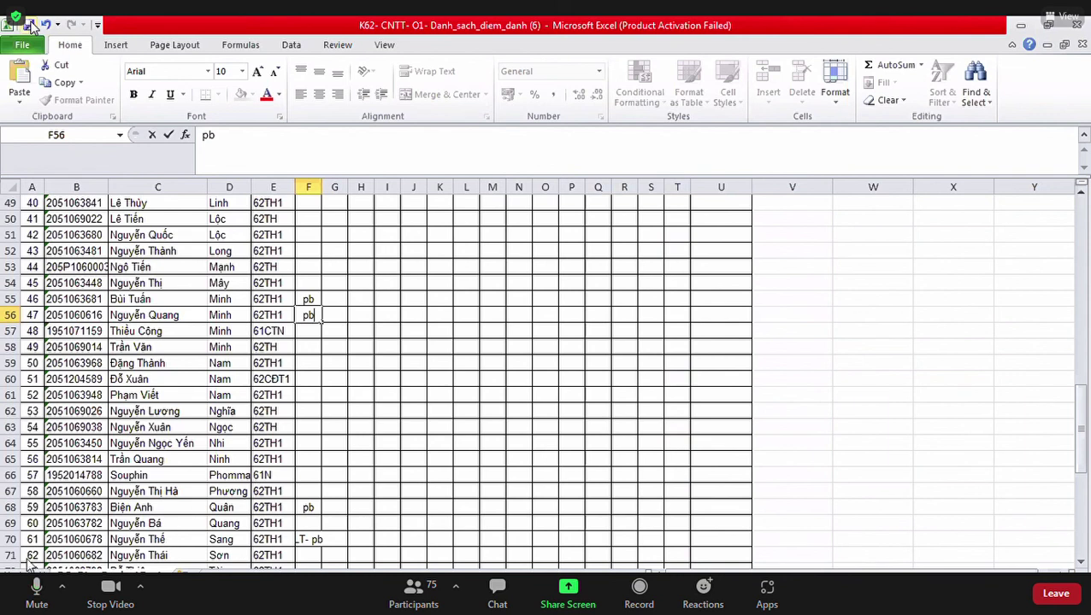
{"action": "left_click", "coordinate": [36, 590]}
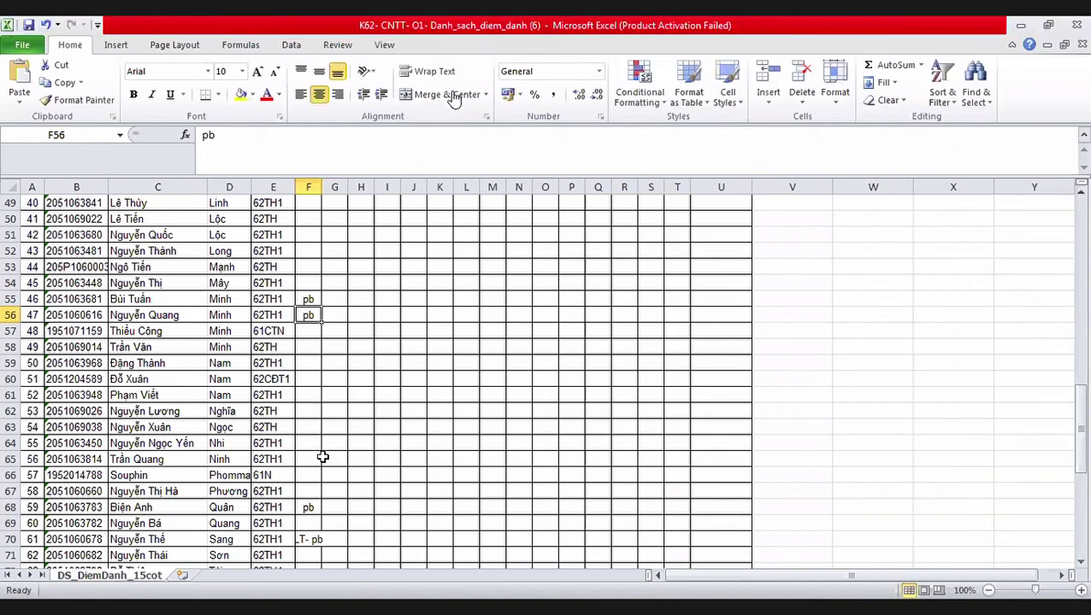
Record pb in cell F67 for student 58, look over the whole attendance list, and confirm the entry.
{"action": "double_click", "coordinate": [308, 491]}
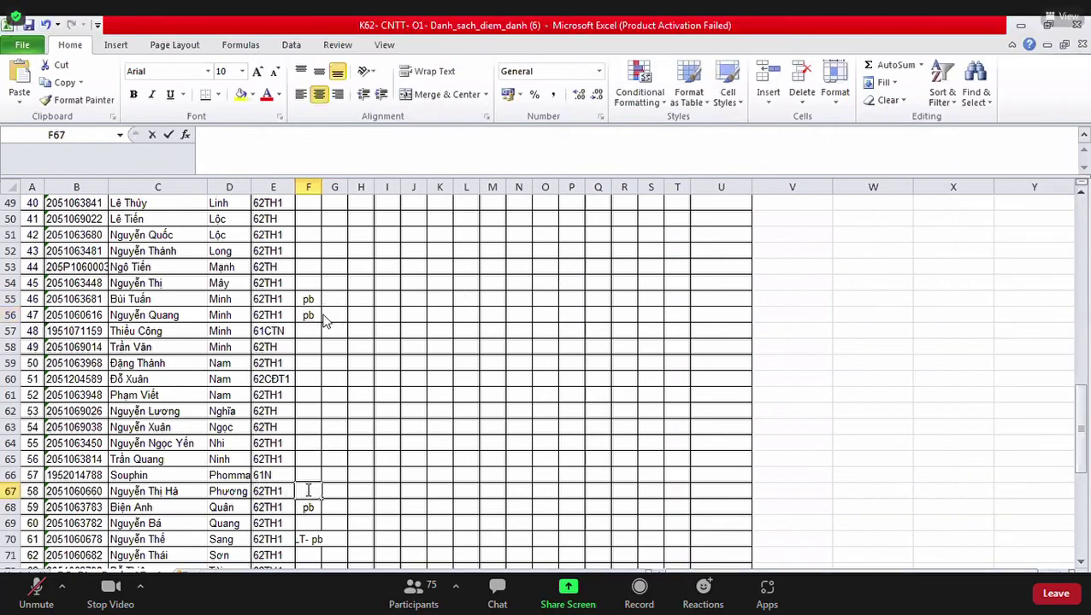
{"action": "type", "text": "pb"}
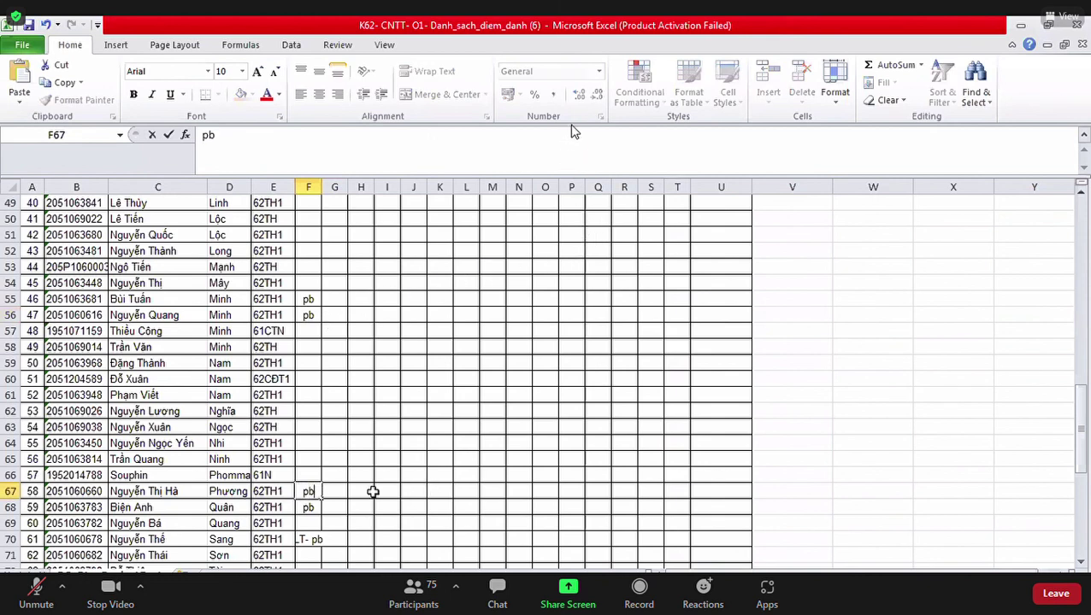
{"action": "scroll", "coordinate": [364, 493], "scroll_direction": "down", "scroll_amount": 2}
{"action": "scroll", "coordinate": [365, 493], "scroll_direction": "up", "scroll_amount": 18}
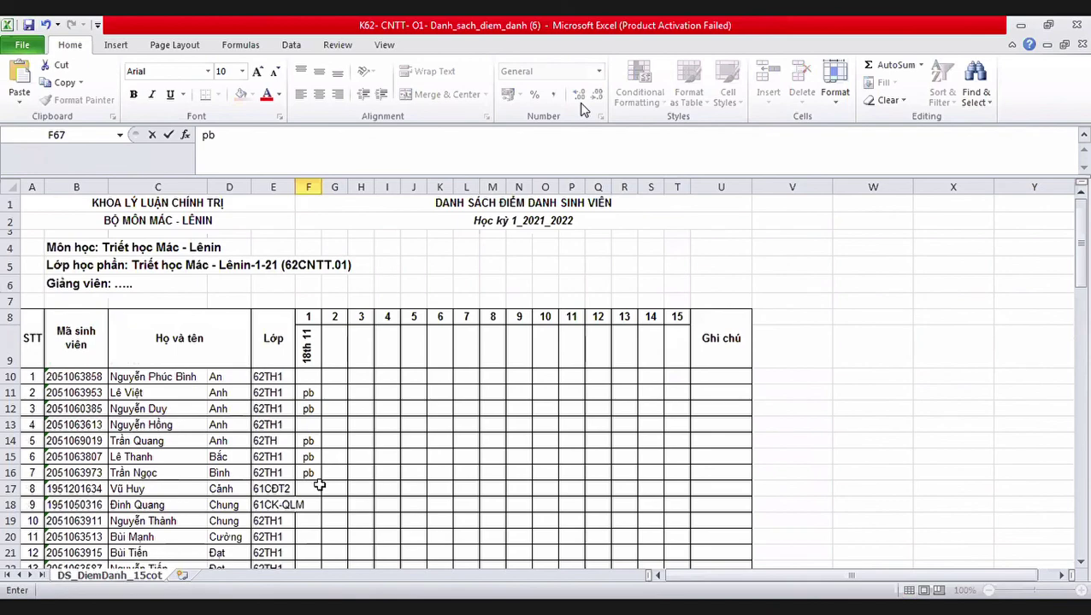
{"action": "scroll", "coordinate": [319, 483], "scroll_direction": "down", "scroll_amount": 9}
{"action": "scroll", "coordinate": [329, 496], "scroll_direction": "down", "scroll_amount": 15}
{"action": "scroll", "coordinate": [342, 508], "scroll_direction": "up", "scroll_amount": 9}
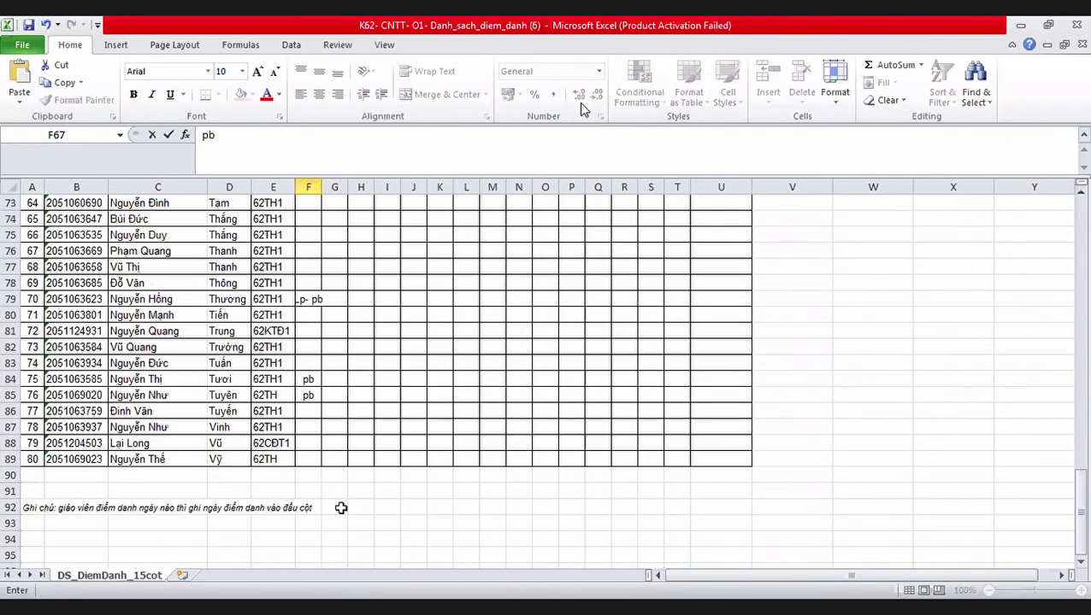
{"action": "key", "text": "ctrl+Return"}
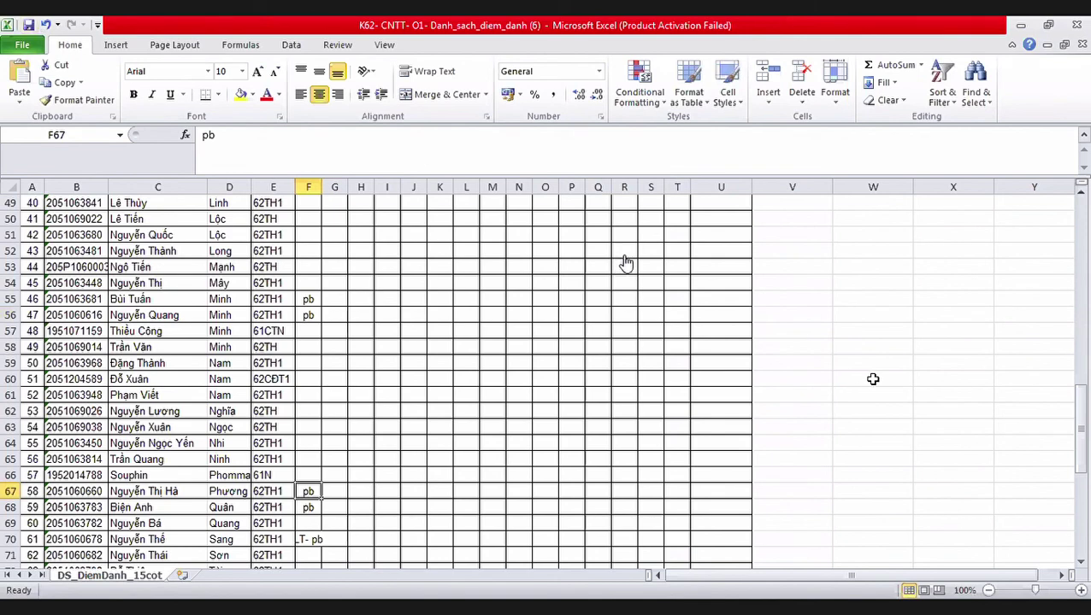
Leave the shared spreadsheet for the Zoom participant gallery and show its first page.
{"action": "left_click", "coordinate": [809, 34]}
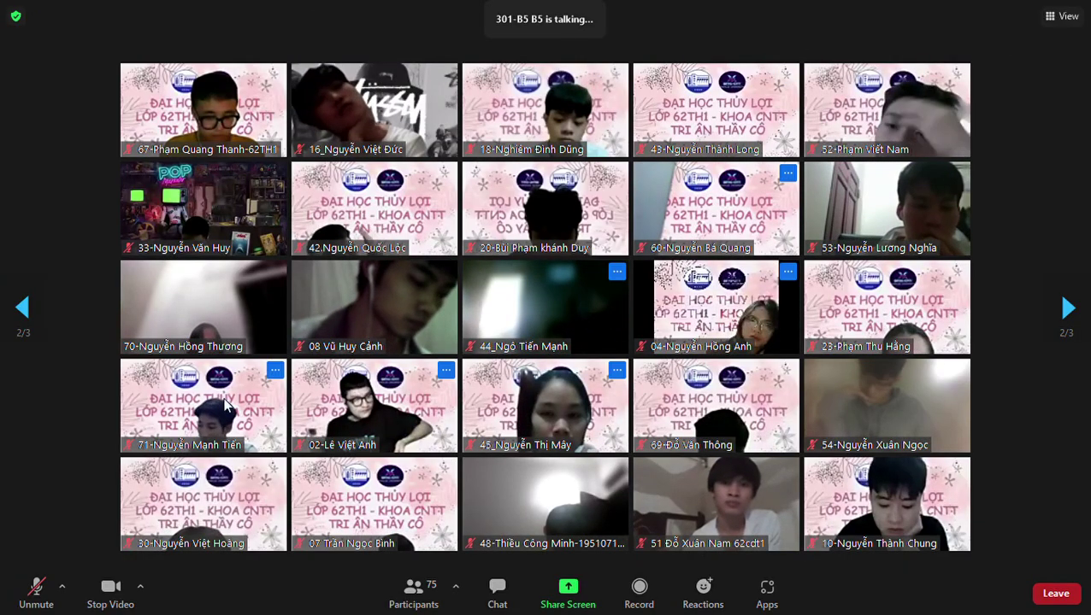
{"action": "left_click", "coordinate": [6, 334]}
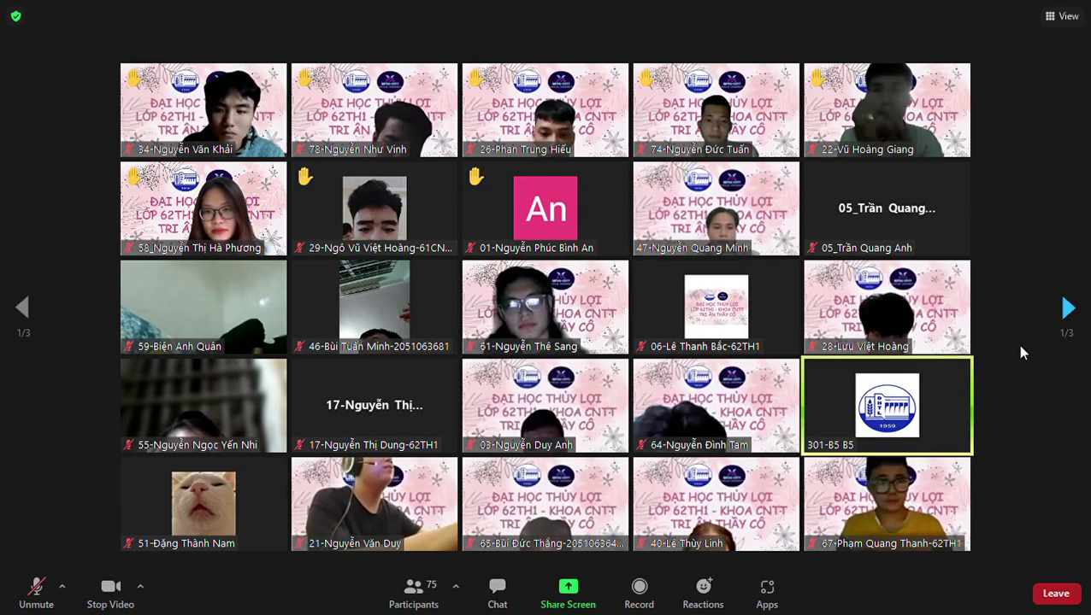
Turn the Zoom microphone on to speak to the class, and turn it off again.
{"action": "left_click", "coordinate": [15, 596]}
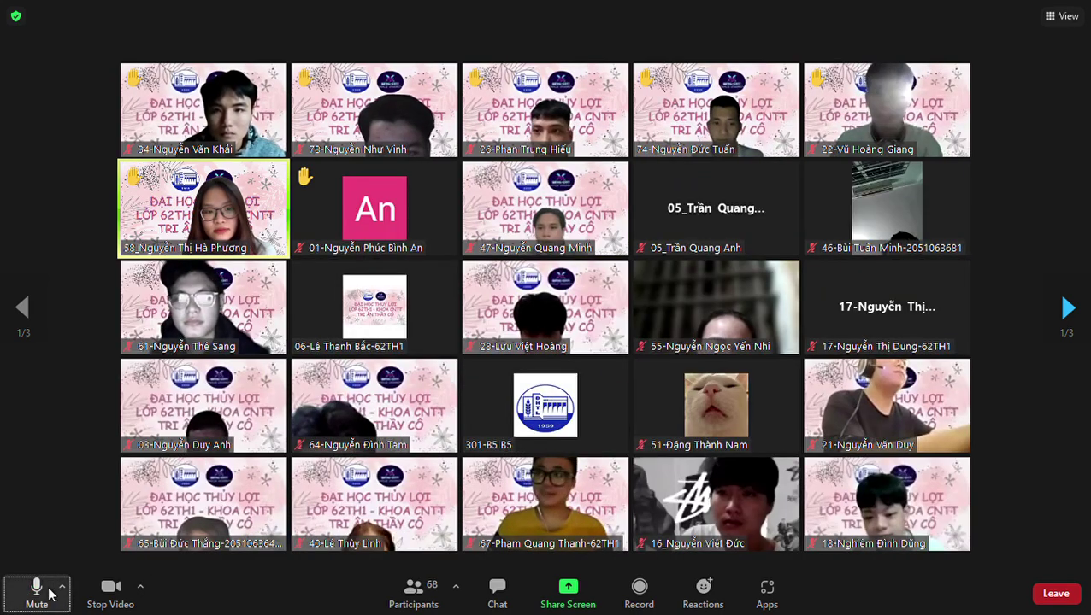
{"action": "left_click", "coordinate": [36, 594]}
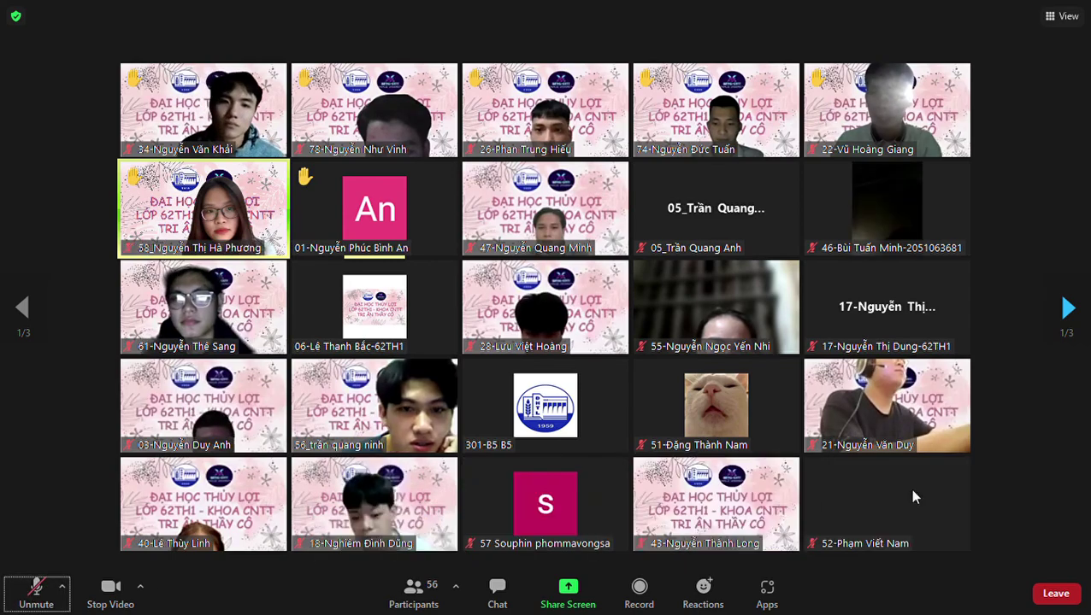